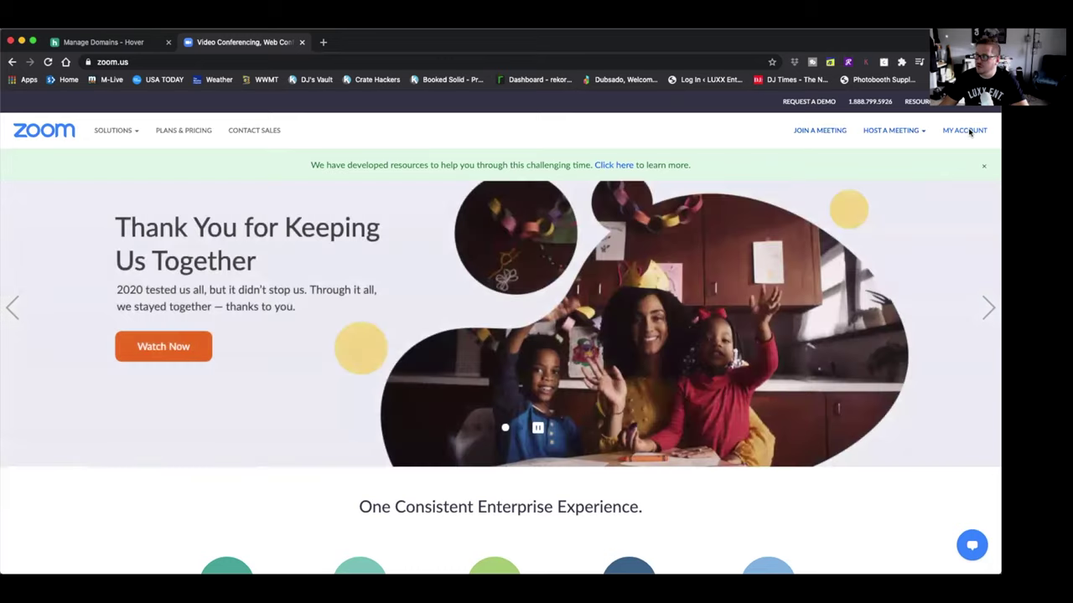
Step: Open the Zoom My Profile page and dismiss the Important Notice banner and Special Offer popup
click(967, 132)
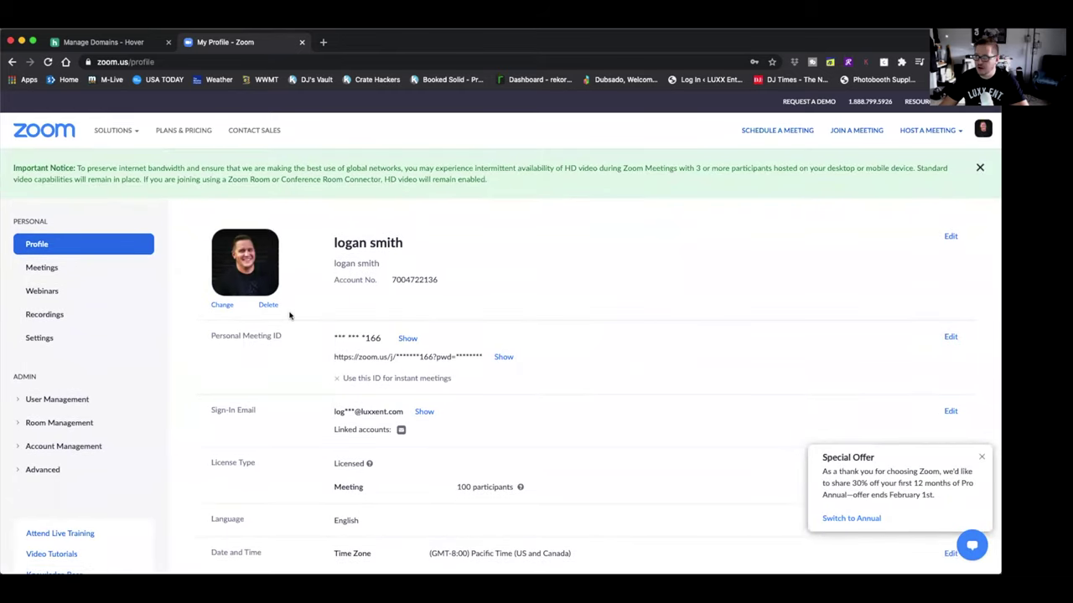
click(978, 170)
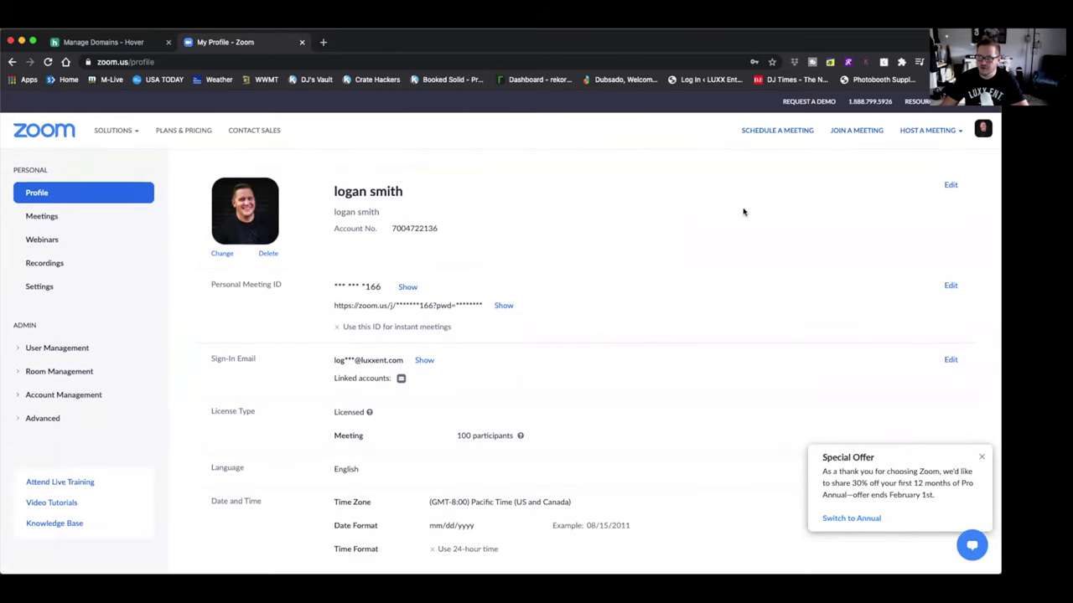
click(980, 457)
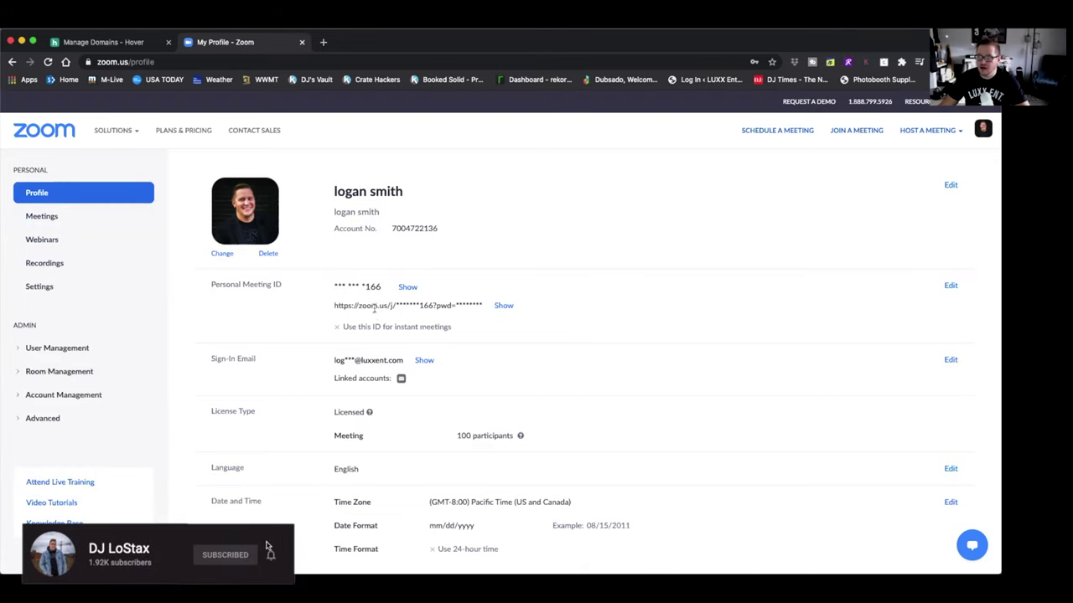
Step: Reveal and copy the full Zoom personal meeting link, then return to Hover's domains tab
click(505, 307)
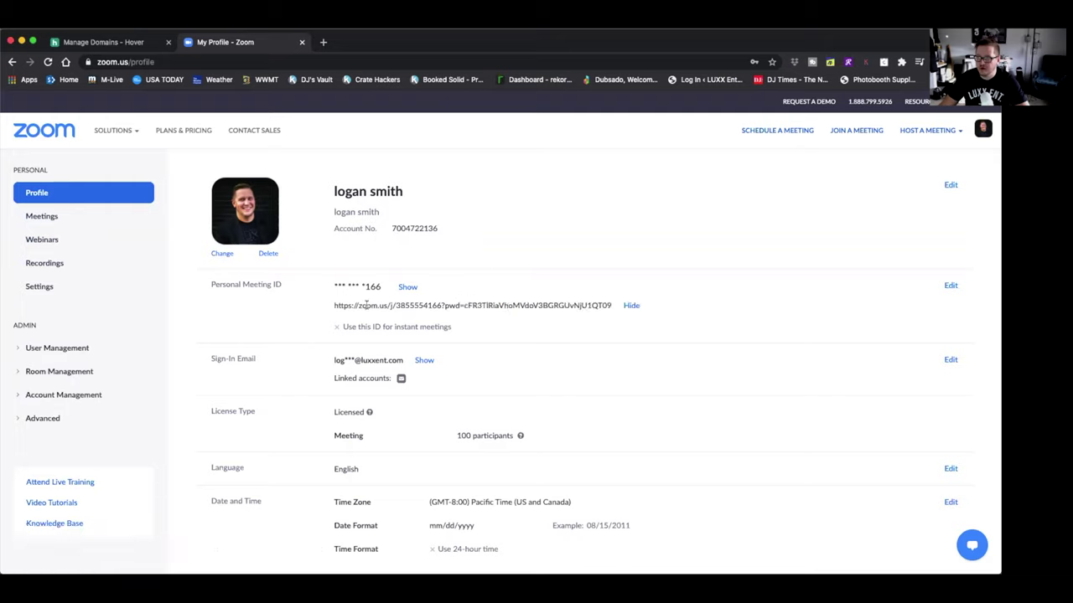
drag(610, 306, 363, 306)
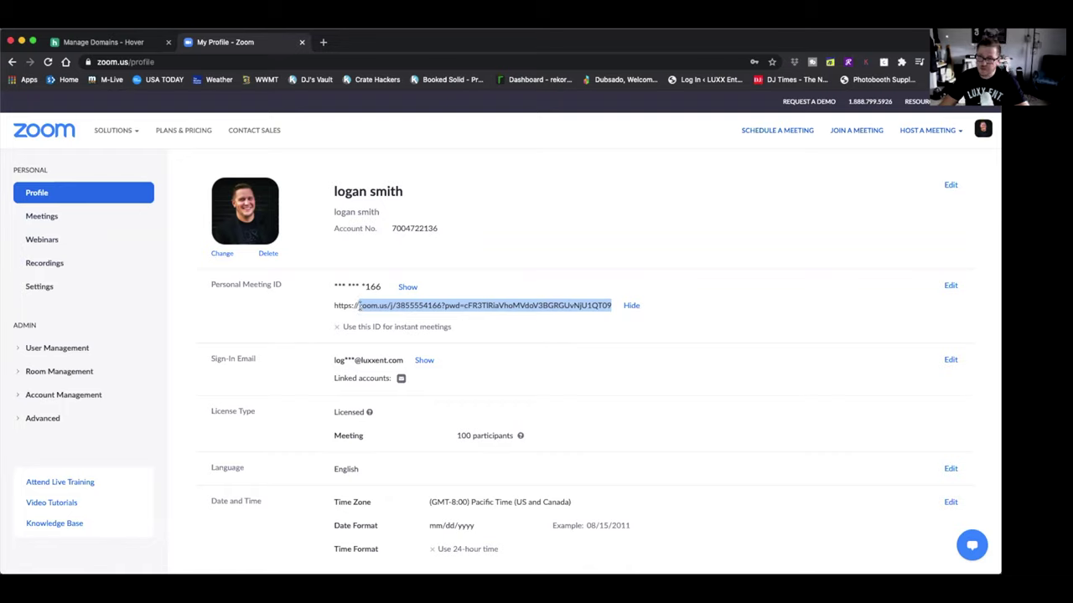
right_click(550, 311)
click(570, 333)
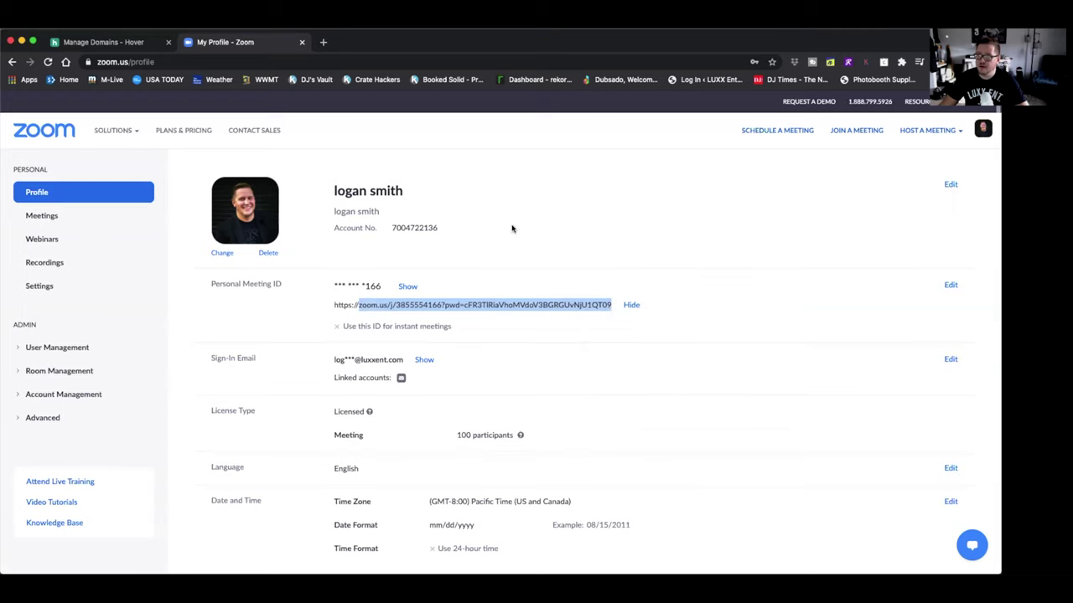
click(104, 42)
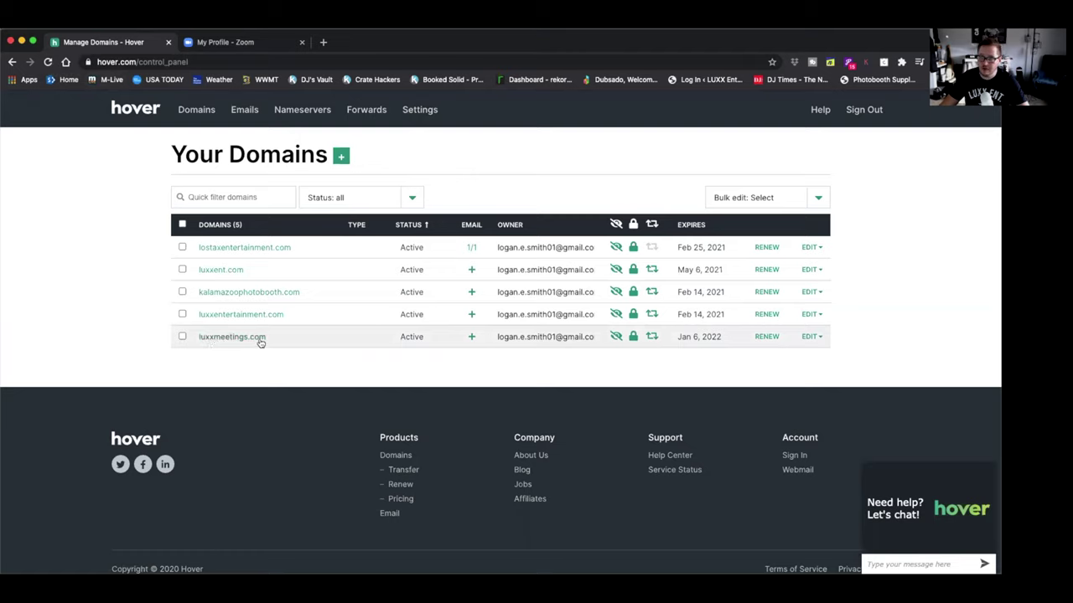
Step: Search Hover for luxxentmeetings, showing luxxentmeetings.com available at $12.99
click(336, 156)
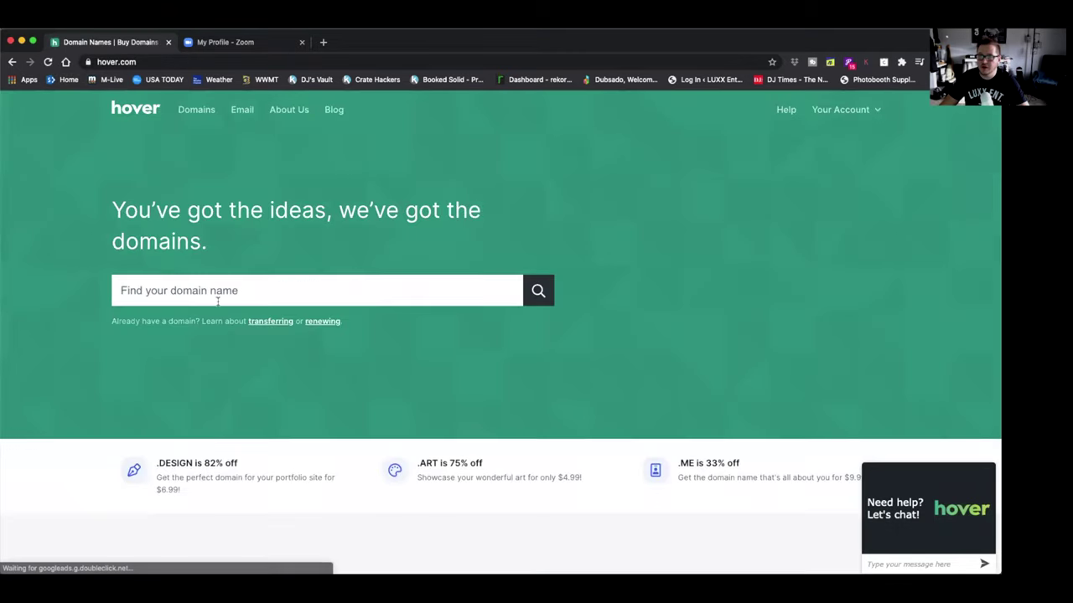
click(241, 291)
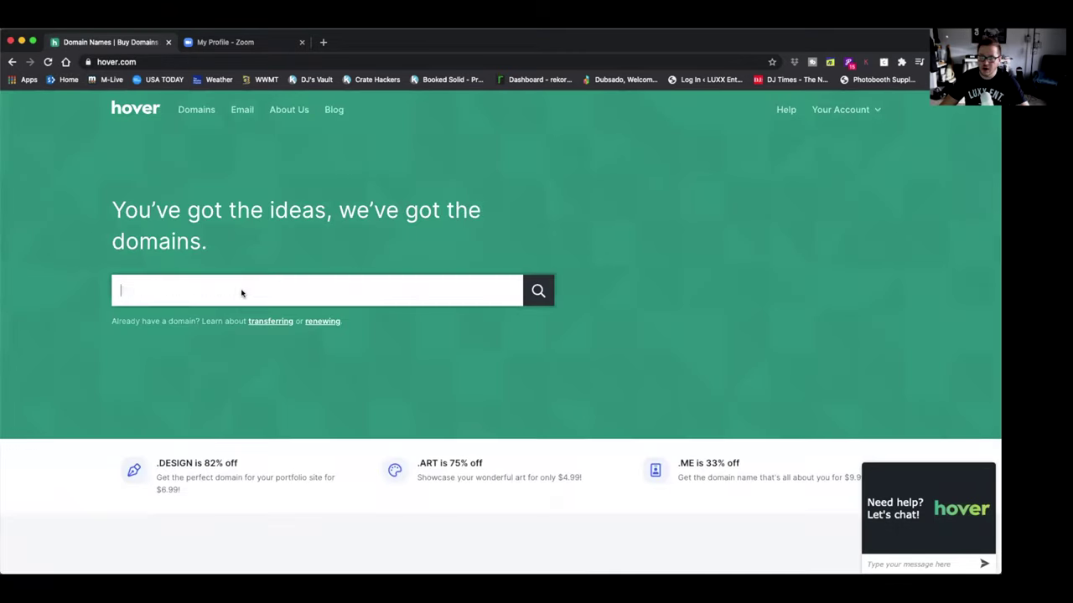
text(lu)
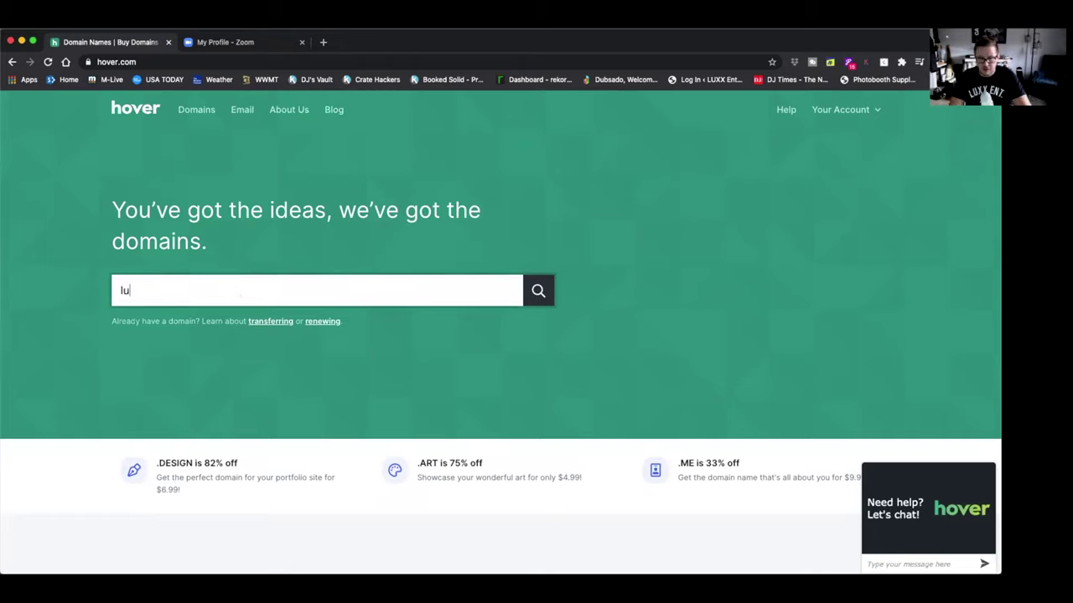
text(xxentmettings)
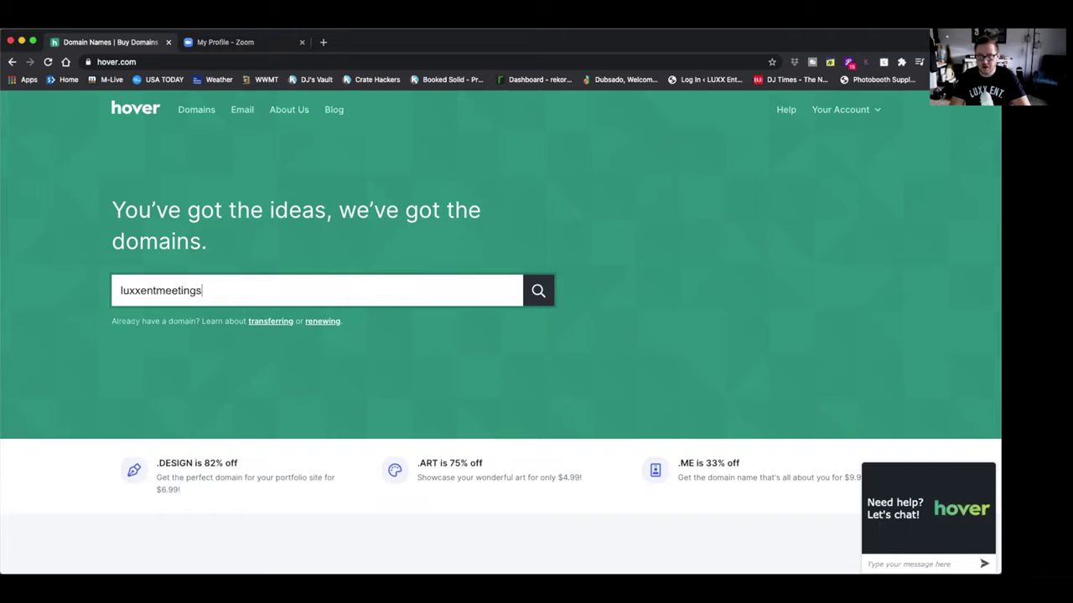
click(538, 290)
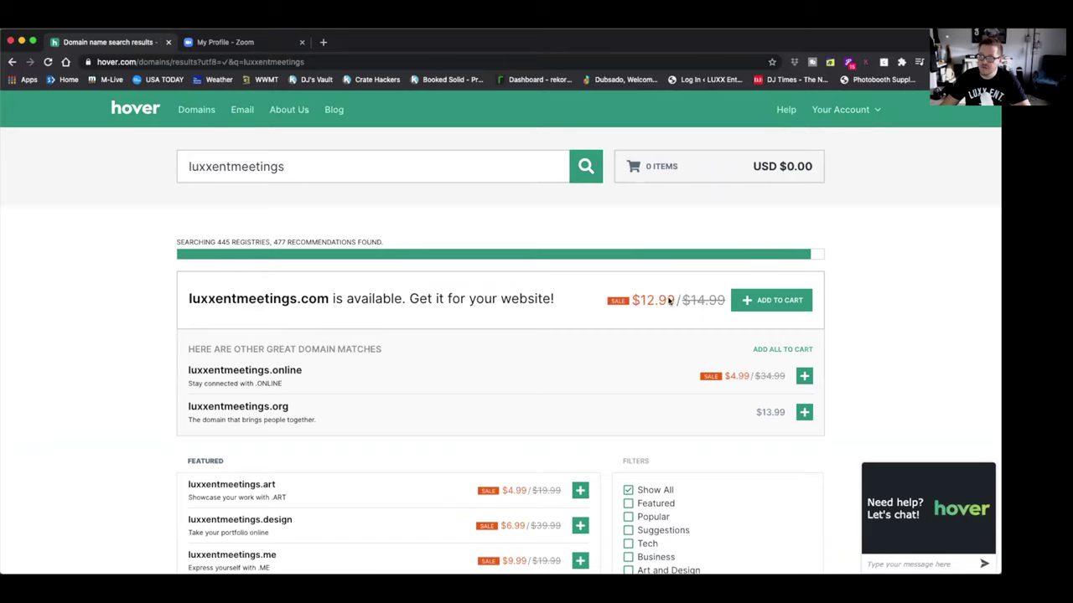
scroll(184, 404, down, 4)
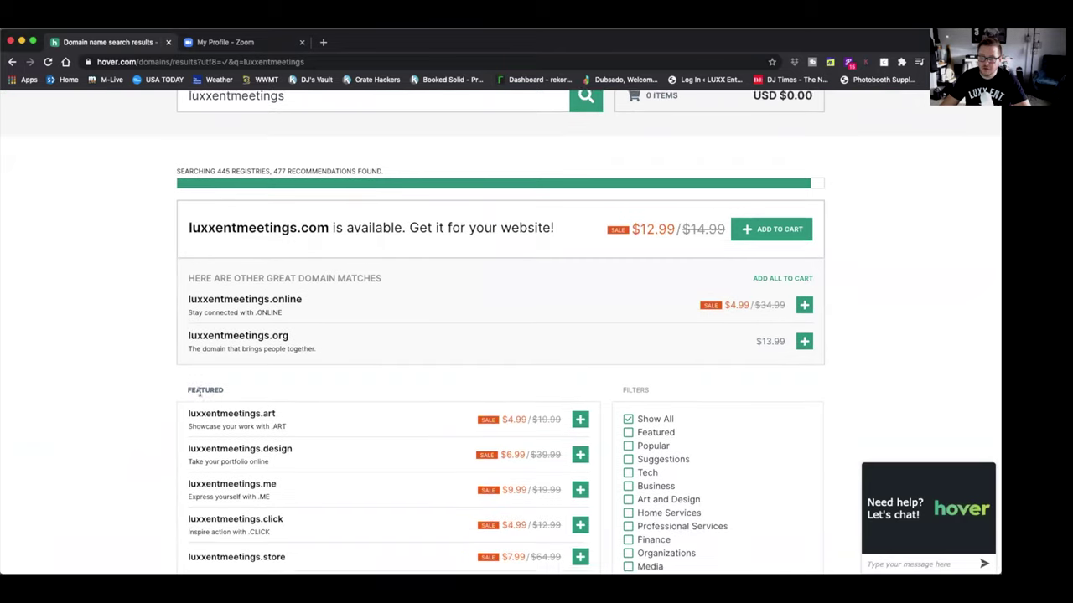
scroll(238, 428, down, 3)
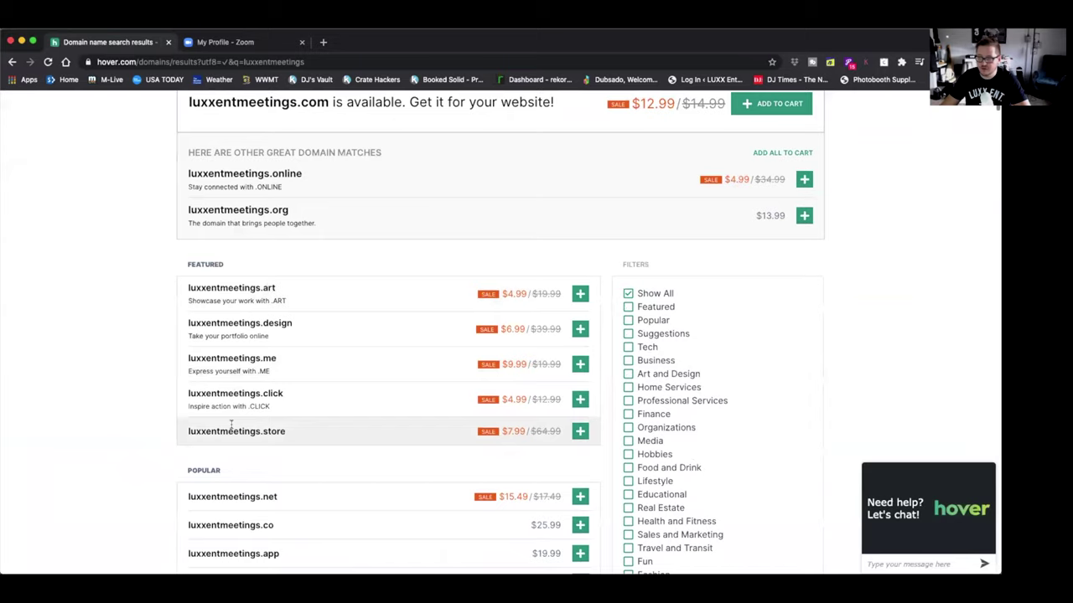
scroll(230, 425, up, 3)
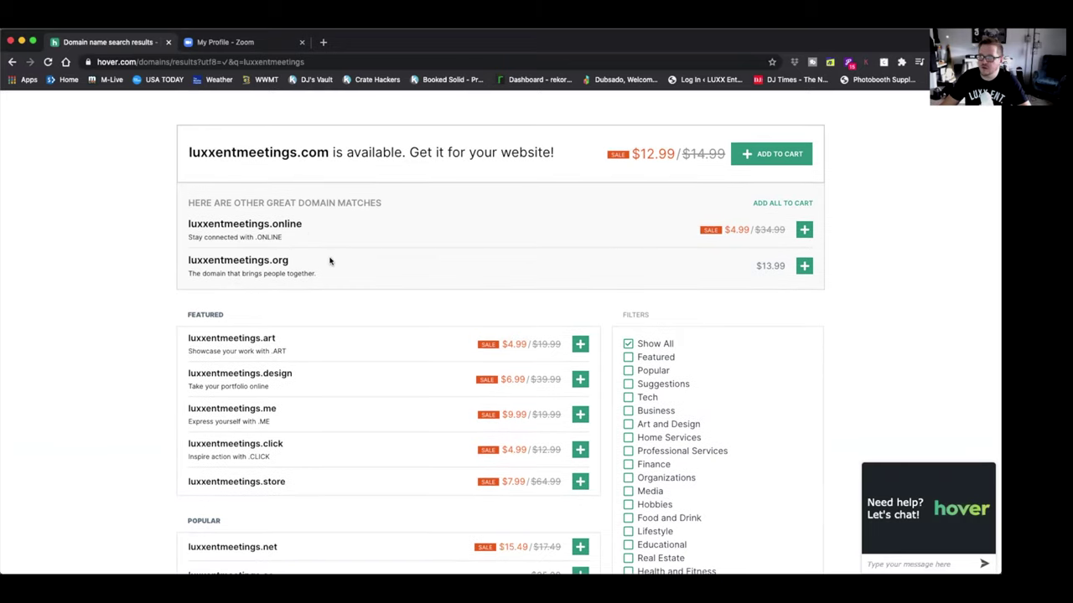
scroll(376, 253, up, 3)
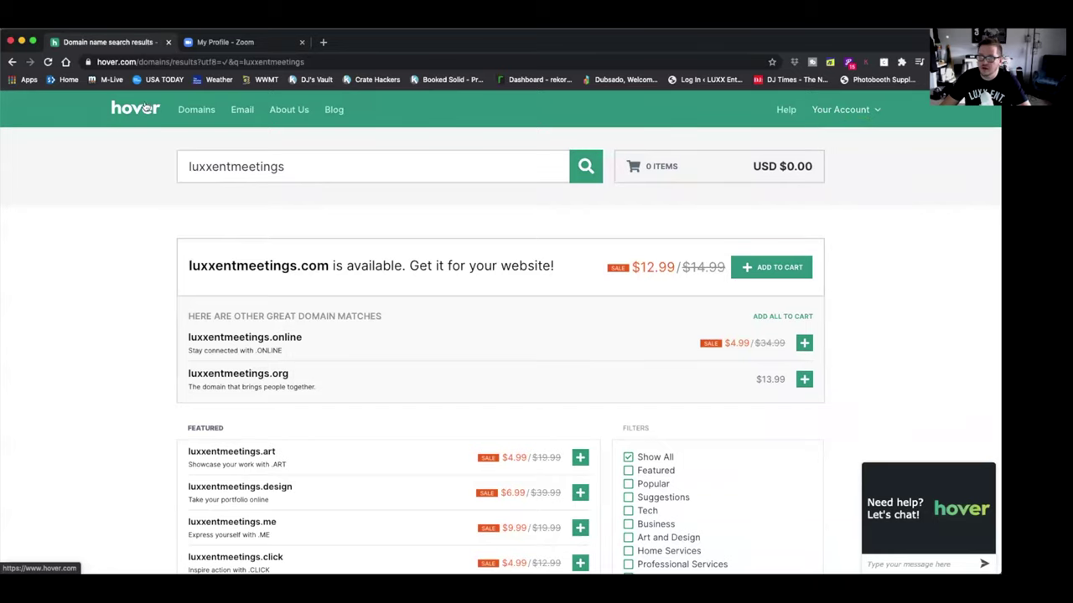
click(198, 112)
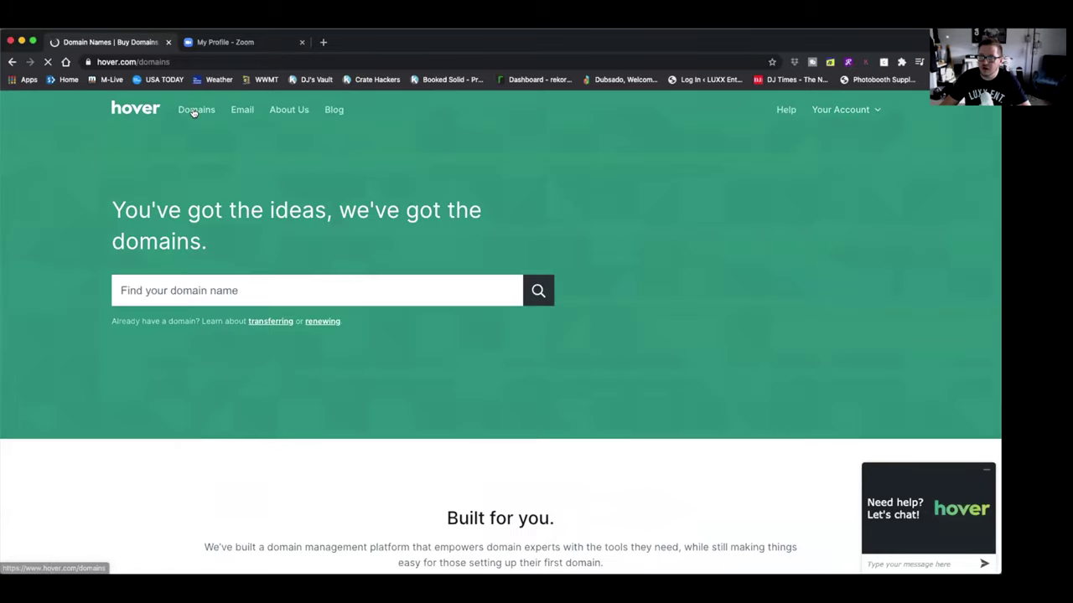
click(840, 111)
click(761, 170)
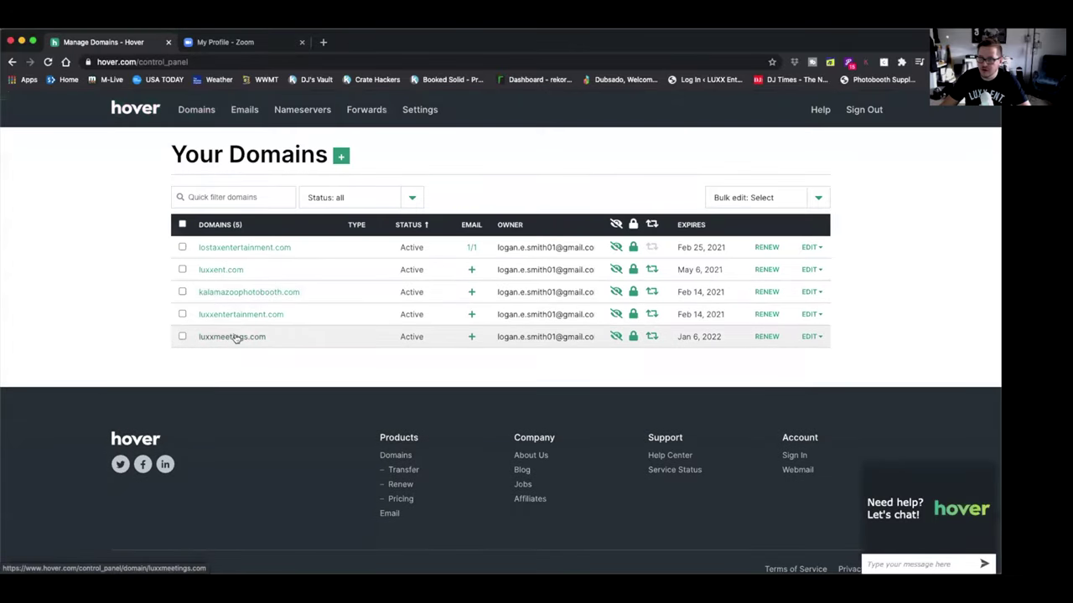
click(232, 337)
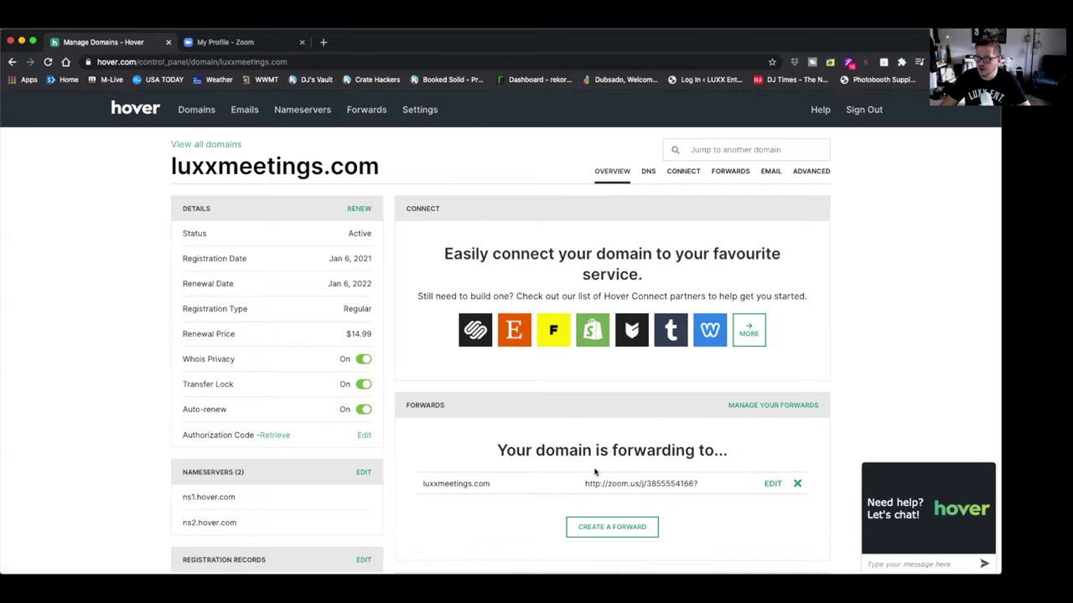
Step: Review the domain's DNS and overview, then open its list of forwards
click(647, 173)
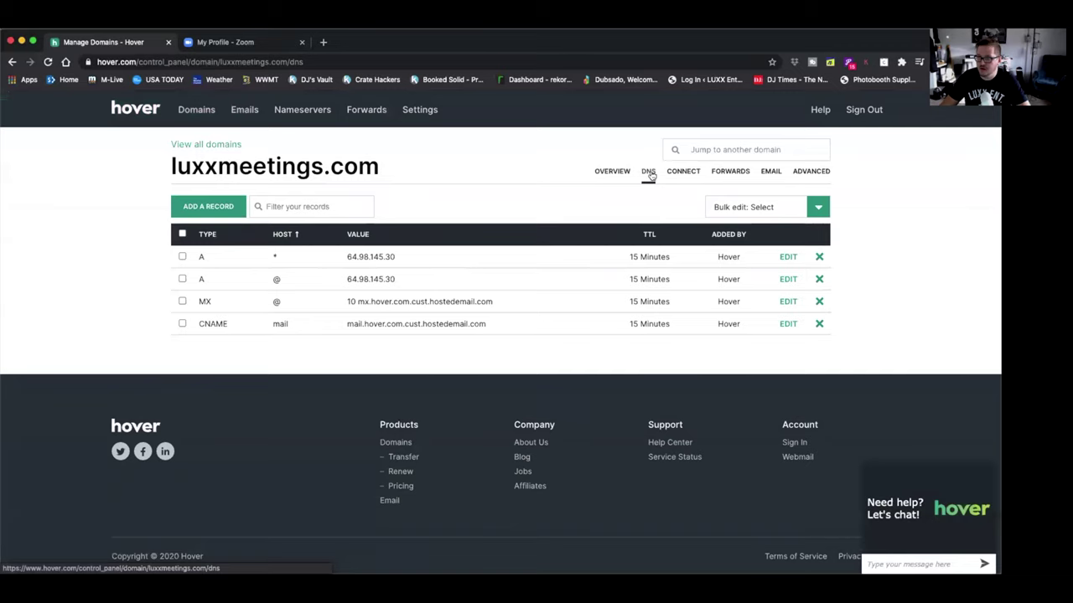
click(619, 172)
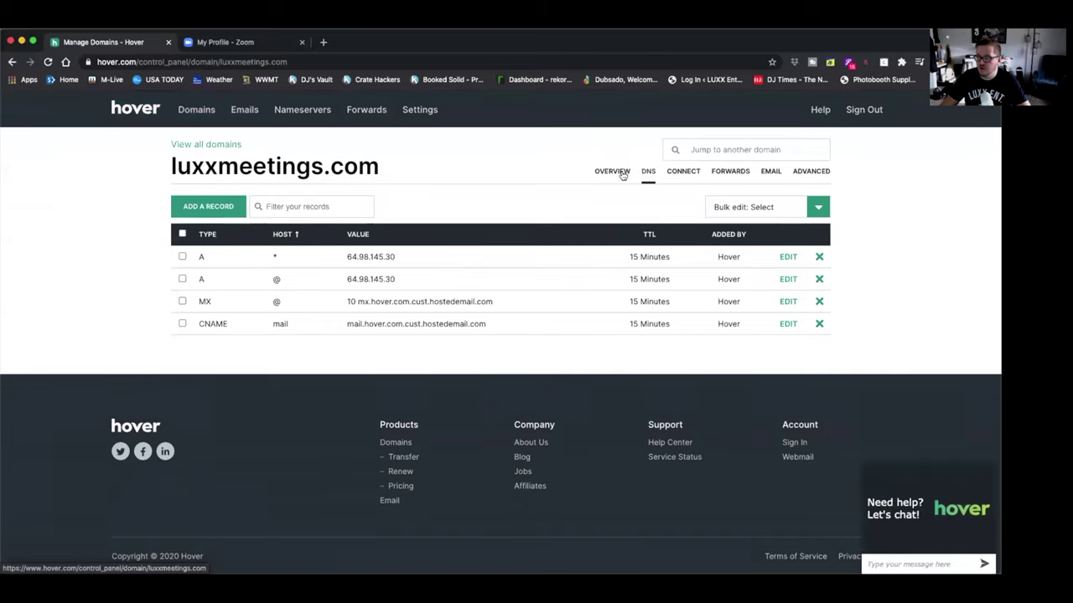
scroll(585, 237, down, 1)
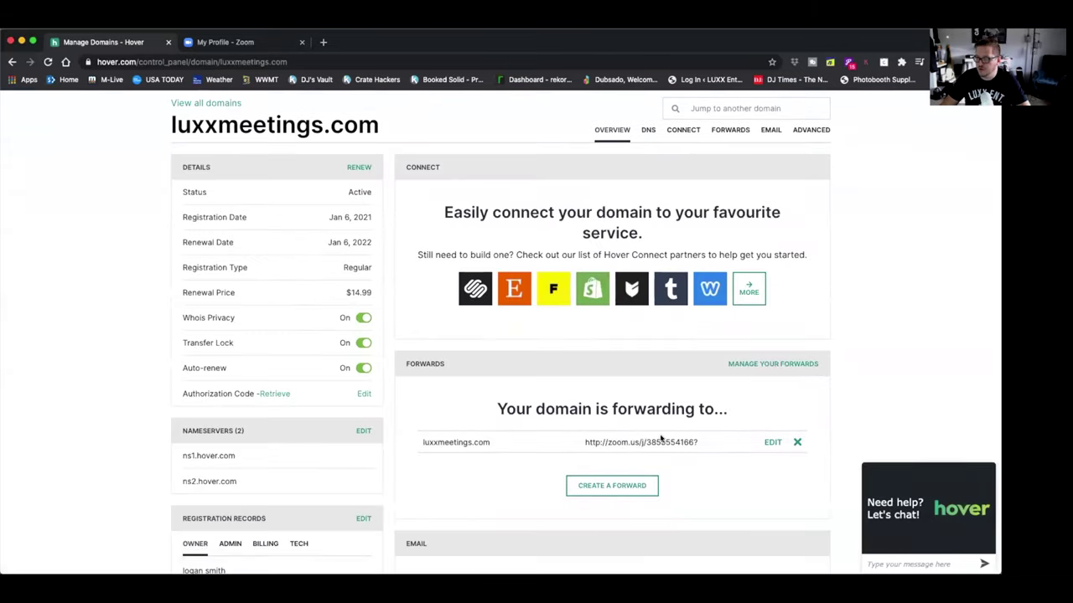
click(754, 365)
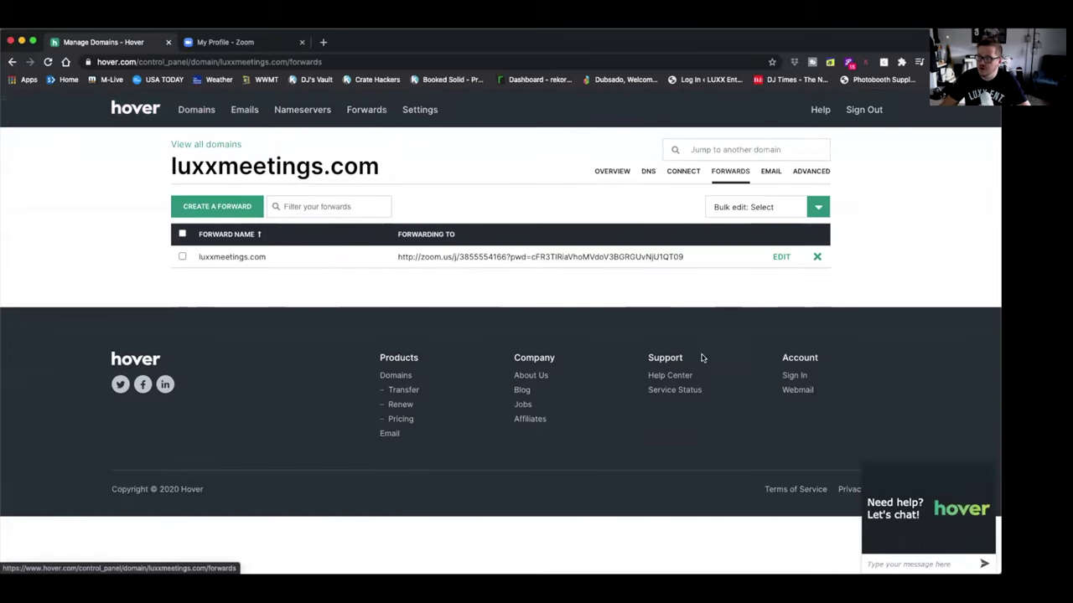
Step: Create and save a luxxmeetings.com forward to the pasted Zoom personal meeting link
click(233, 211)
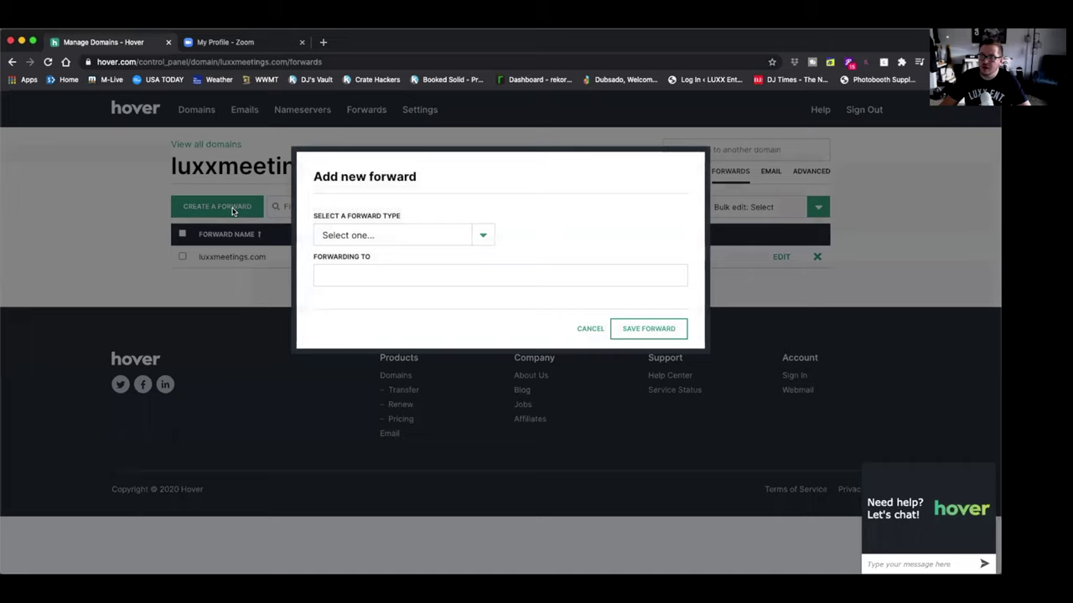
click(486, 238)
click(406, 245)
click(343, 273)
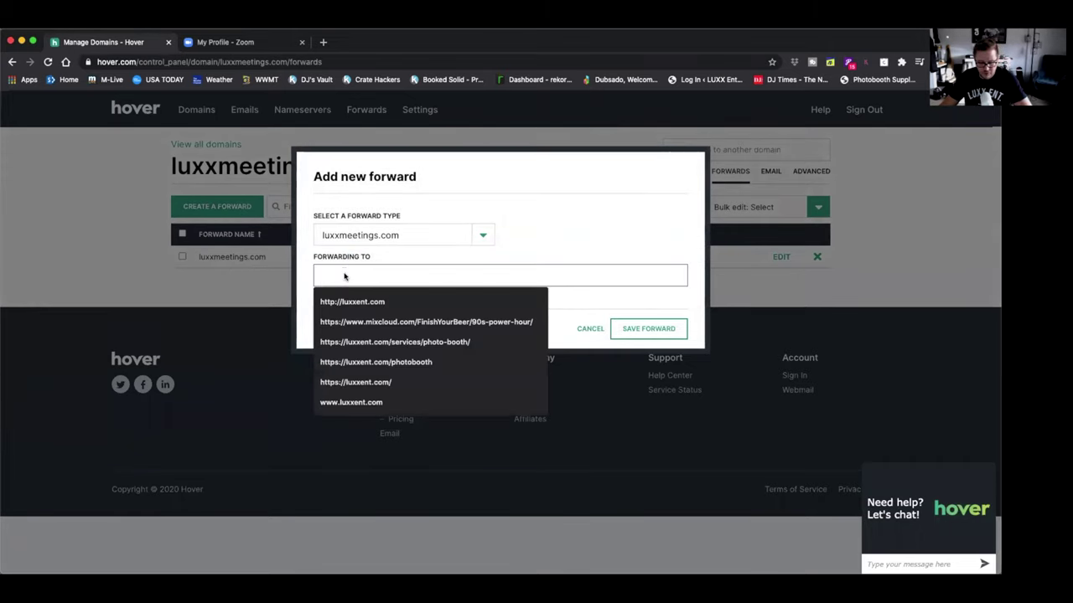
key(super+v)
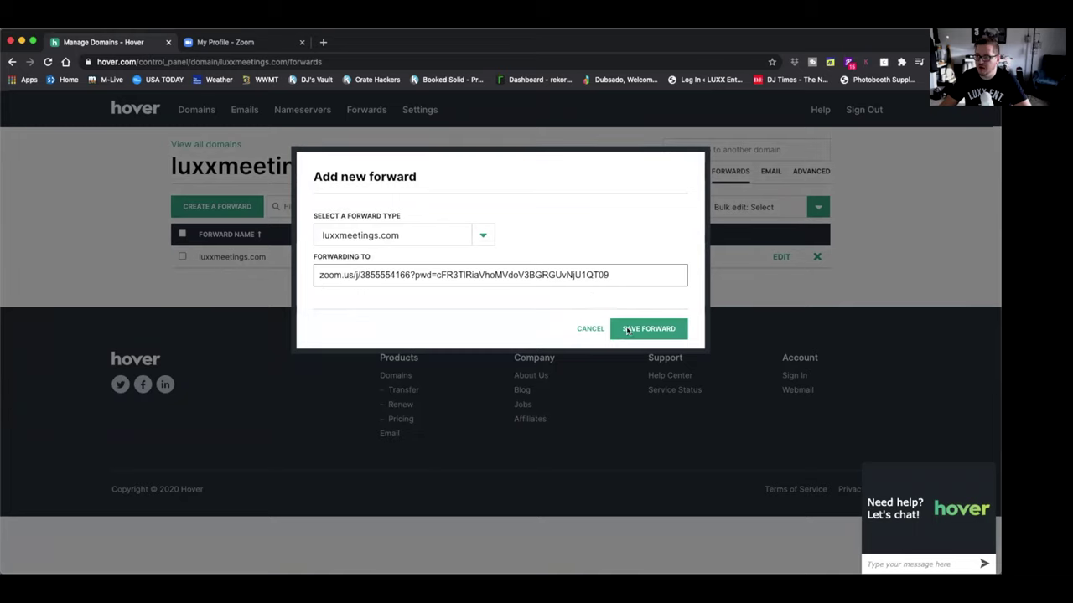
click(586, 330)
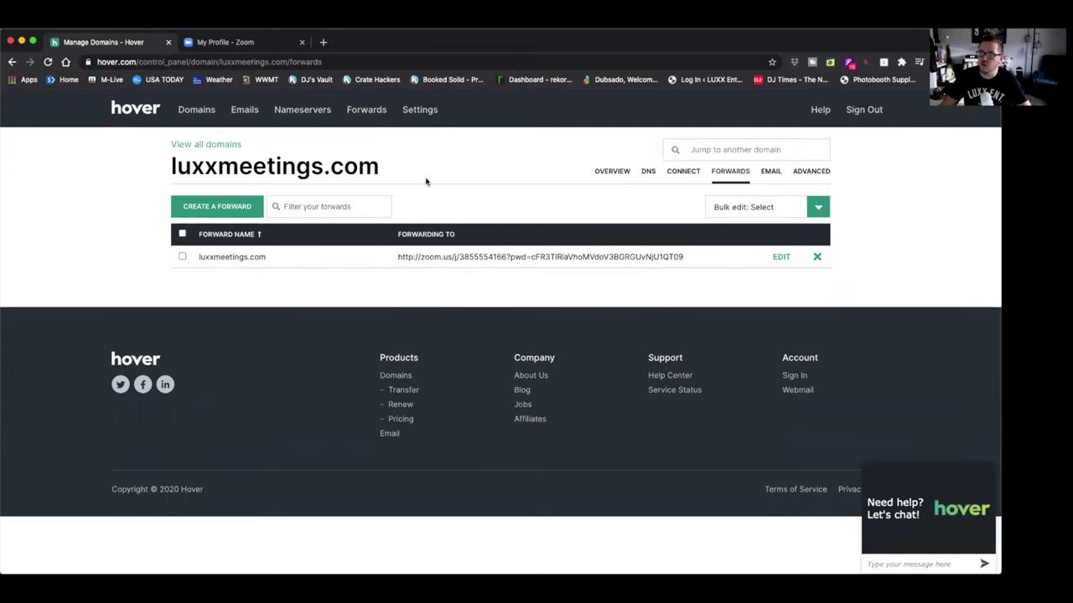
Step: In the Zoom profile tab, load luxxmeetings.com in the address bar to test the forward
click(237, 45)
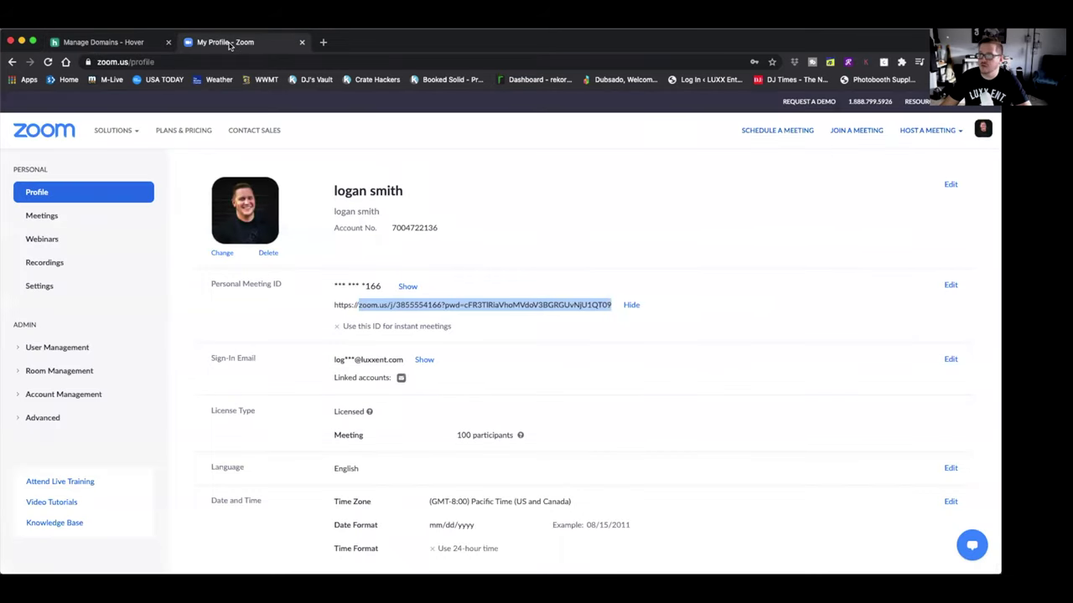
click(190, 62)
text(luxxme)
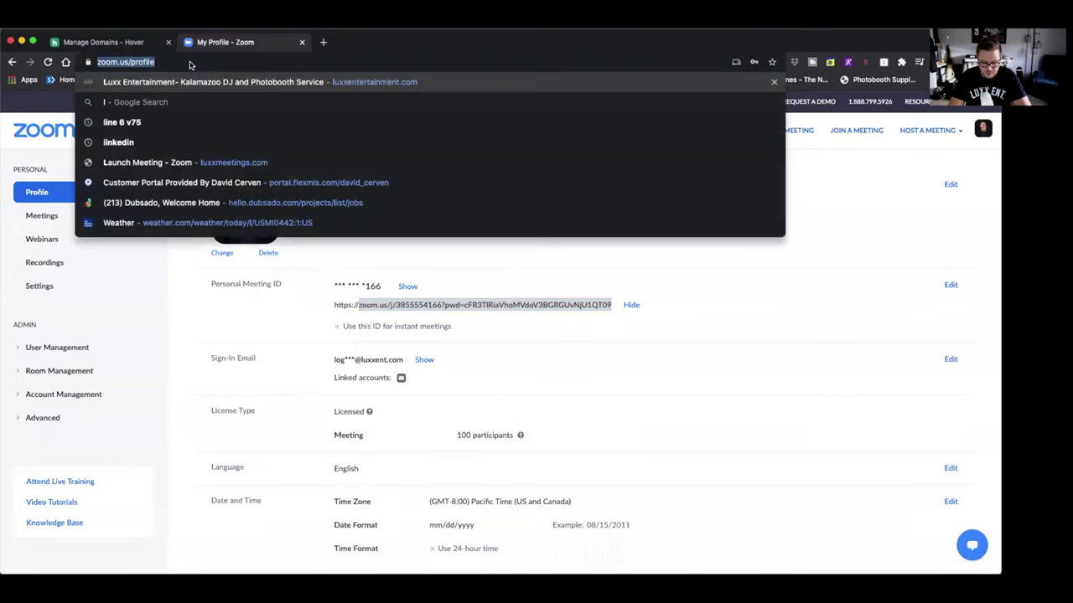
text(et)
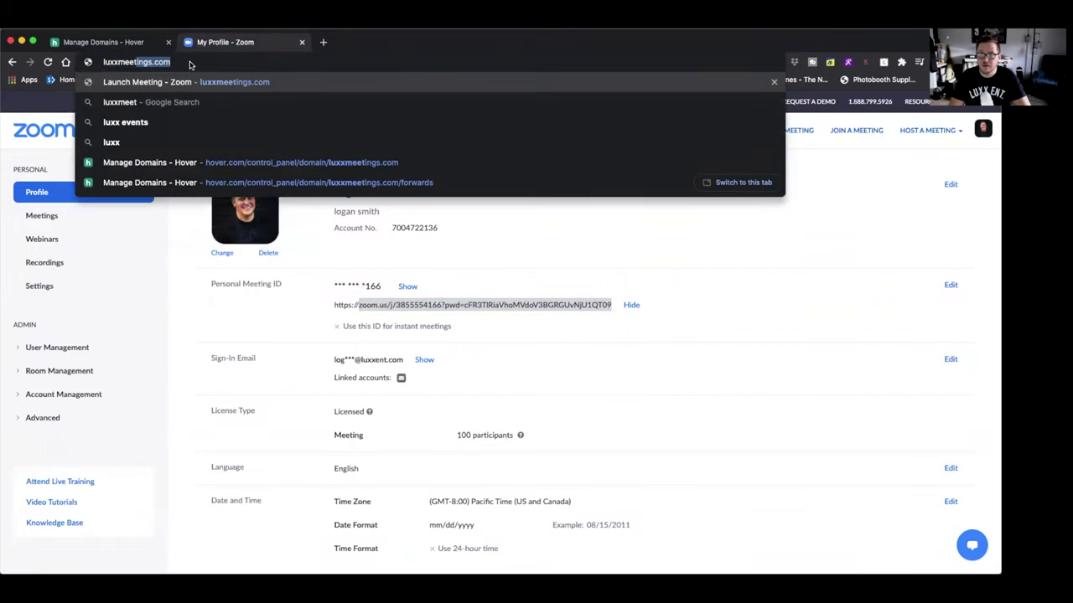
key(Return)
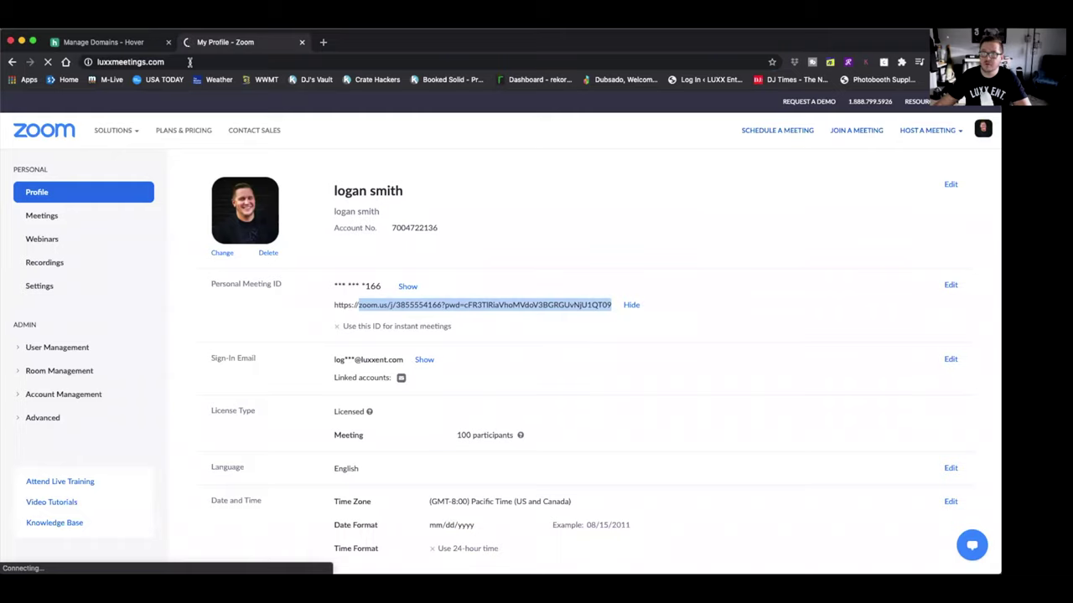